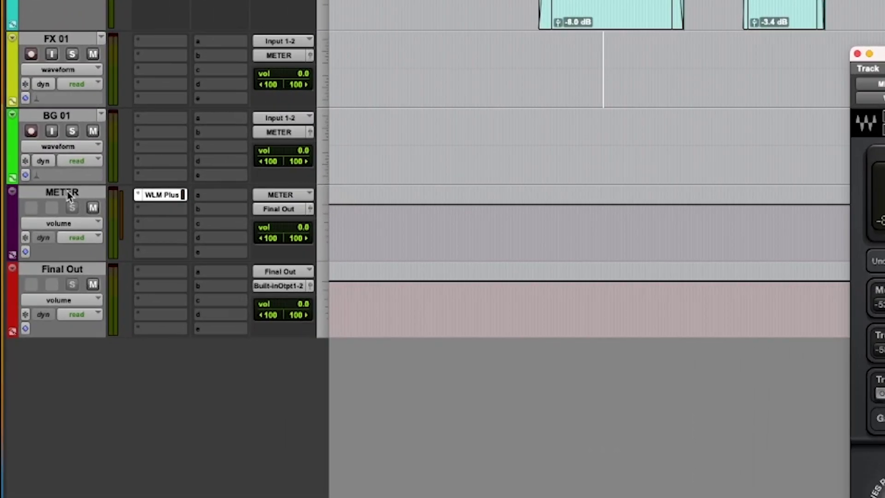
Highlight the METER, Final Out, BG 01, FX 01, DX 2.01 and DX 1.01 tracks in turn to review the session layout
left_click(47, 244)
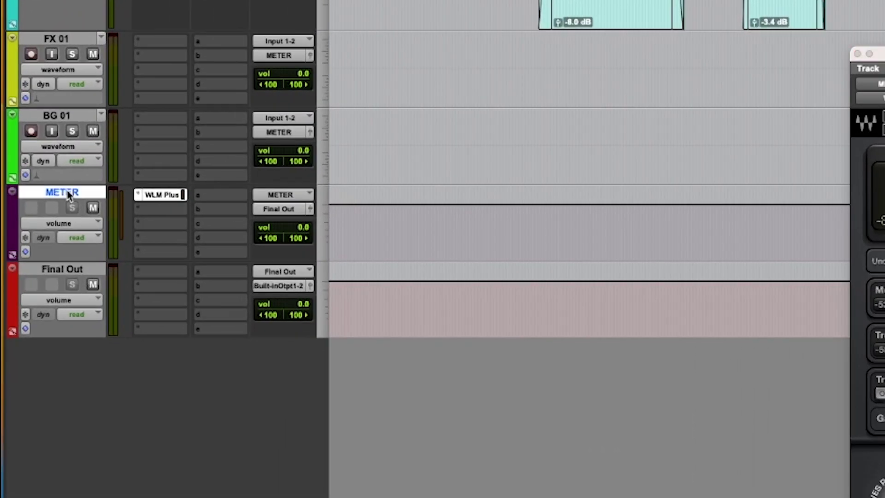
left_click(68, 271)
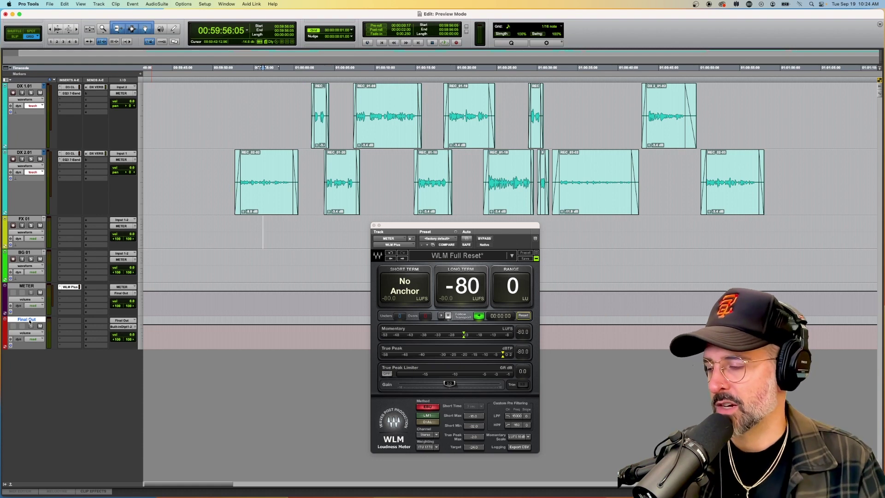
left_click(25, 252)
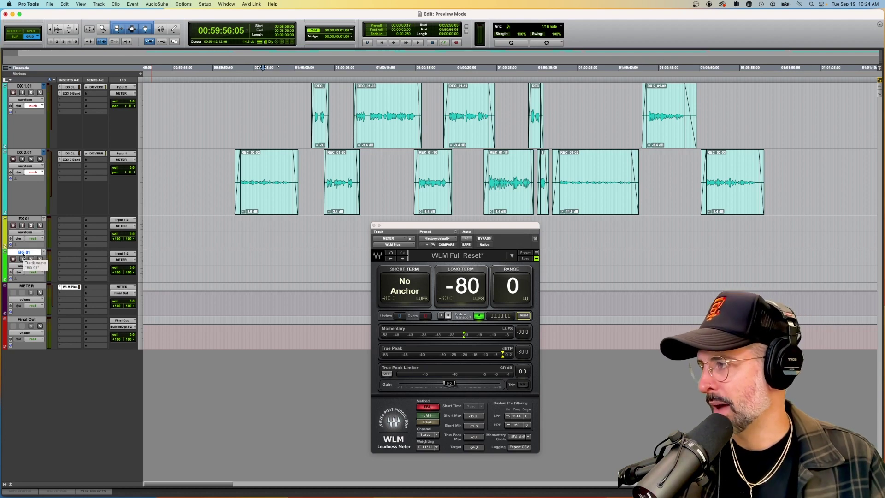
key("p")
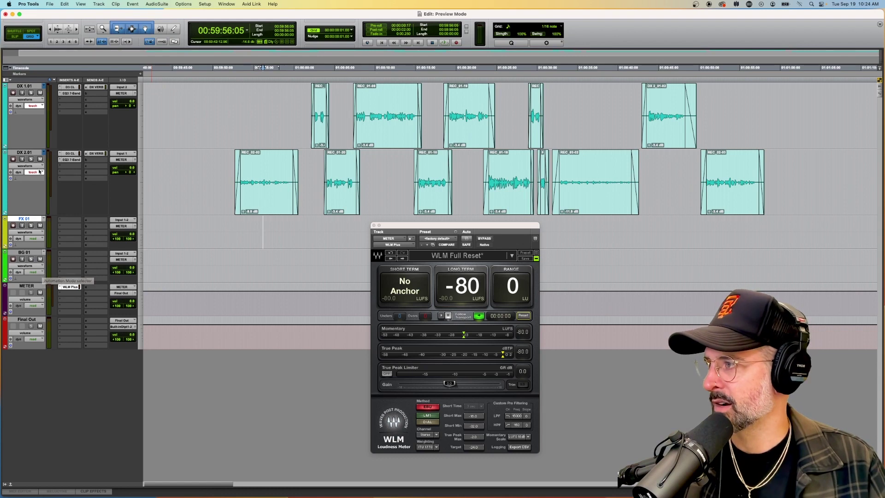
left_click(29, 153)
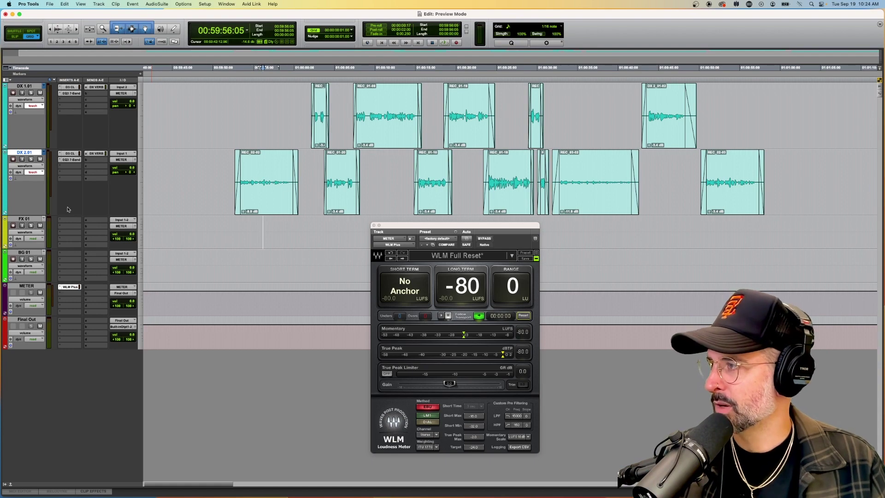
left_click(27, 87)
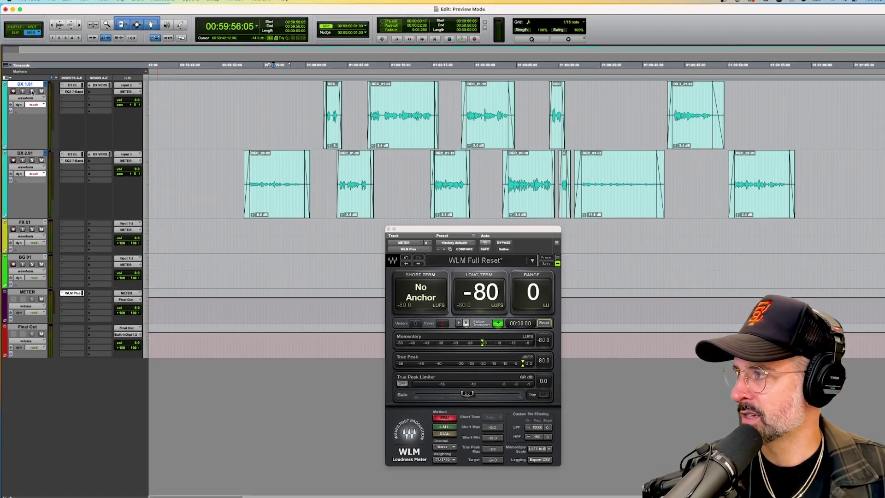
Solo DX 1.01 and DX 2.01 to measure a short passage in the WLM loudness meter, and clear the meter's readings
left_click(32, 90)
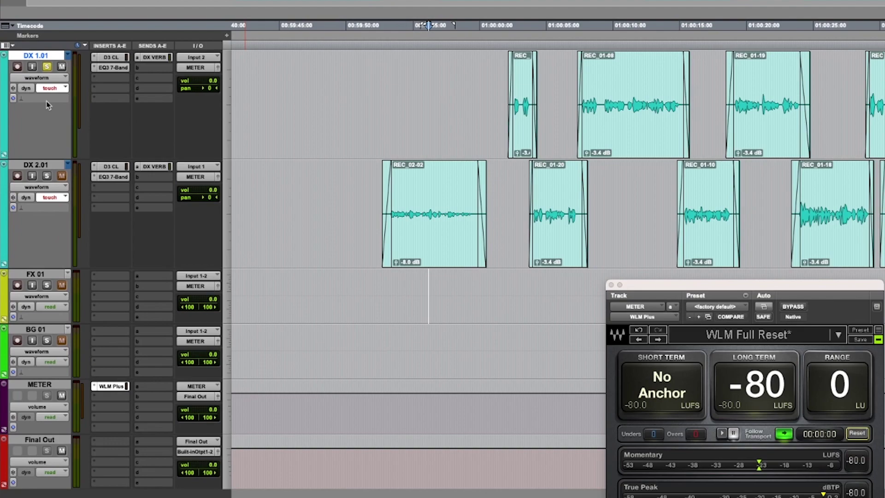
left_click(32, 161)
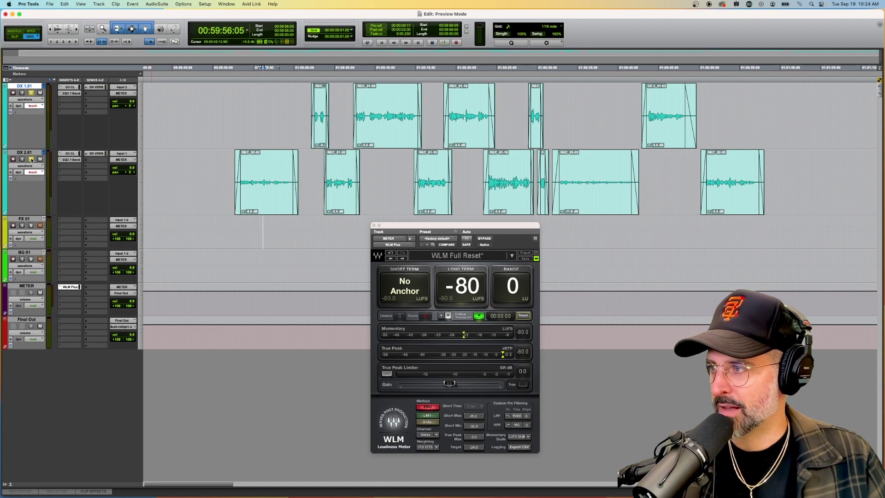
key("space")
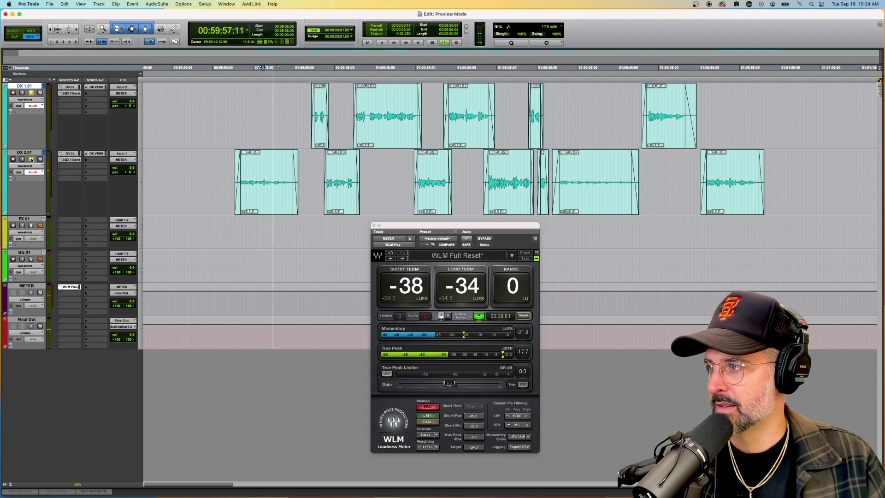
key("space")
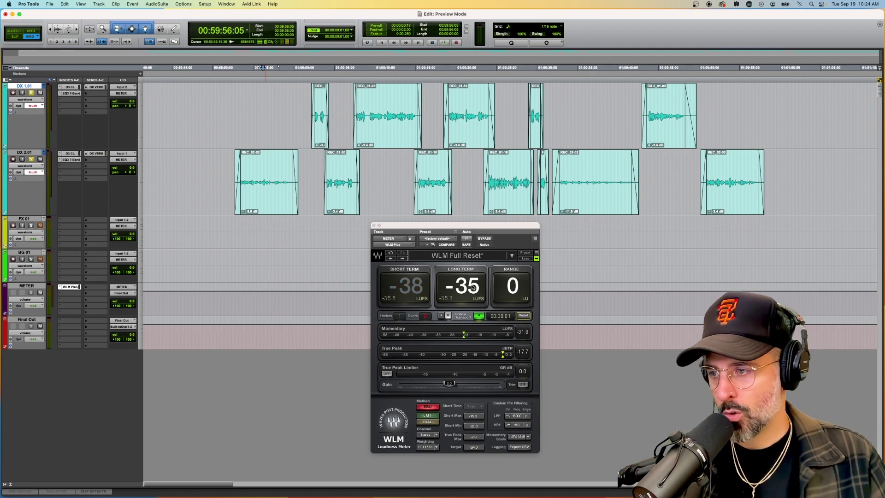
left_click(522, 316)
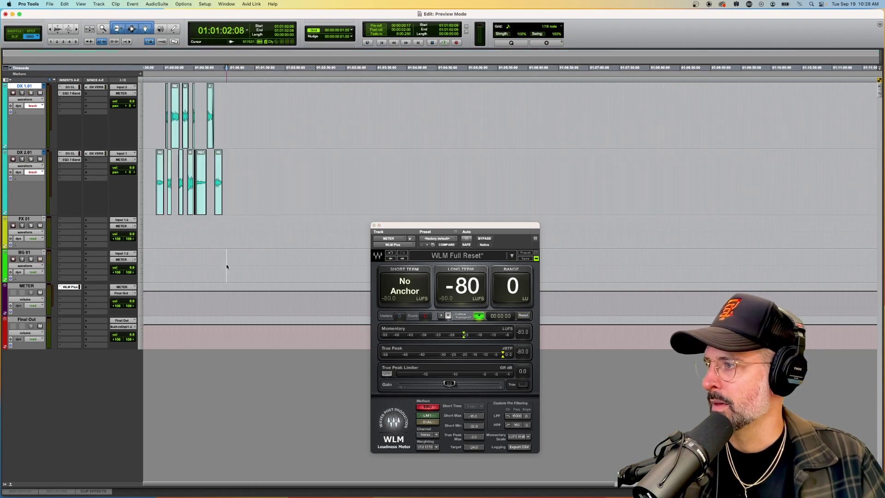
Select a range of about 11 minutes on DX 2.01 starting at 00:59:49:17, and solo both dialogue tracks
left_click(154, 171)
left_click_drag(154, 172, 822, 188)
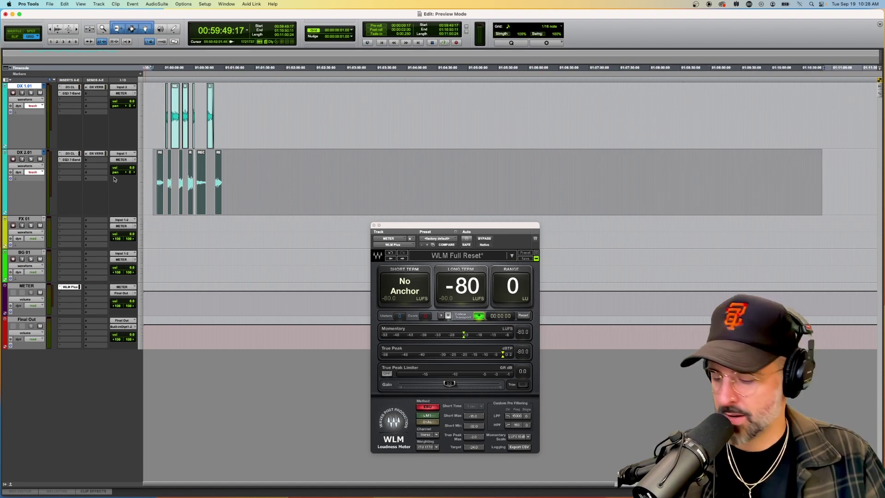
left_click(31, 159)
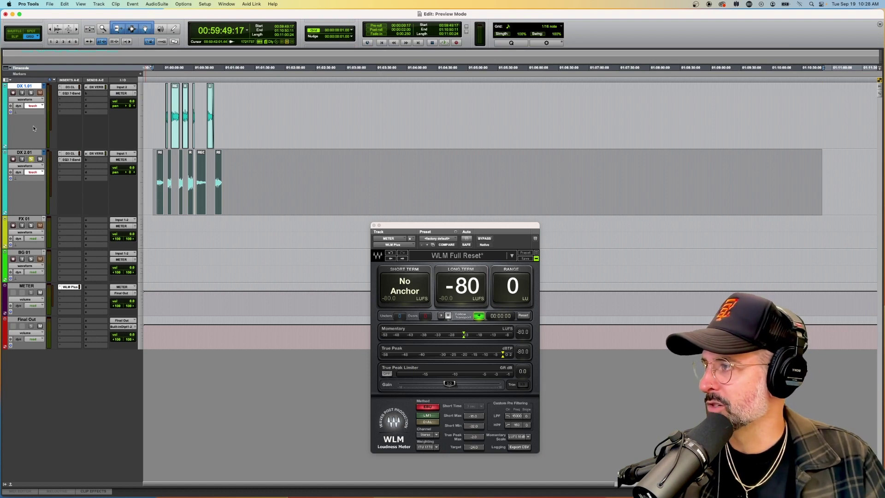
left_click(31, 93)
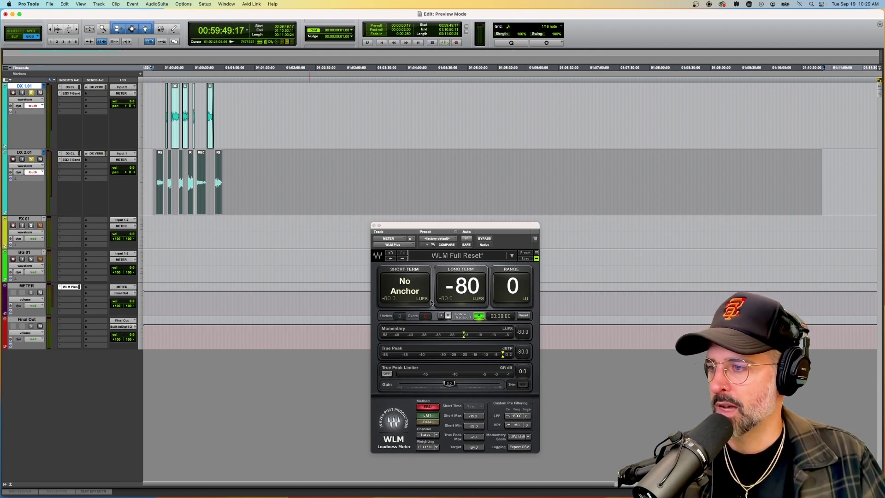
Reset the WLM loudness meter and set up a mix bounce with Final Out (Stereo) as the mix source
left_click(522, 315)
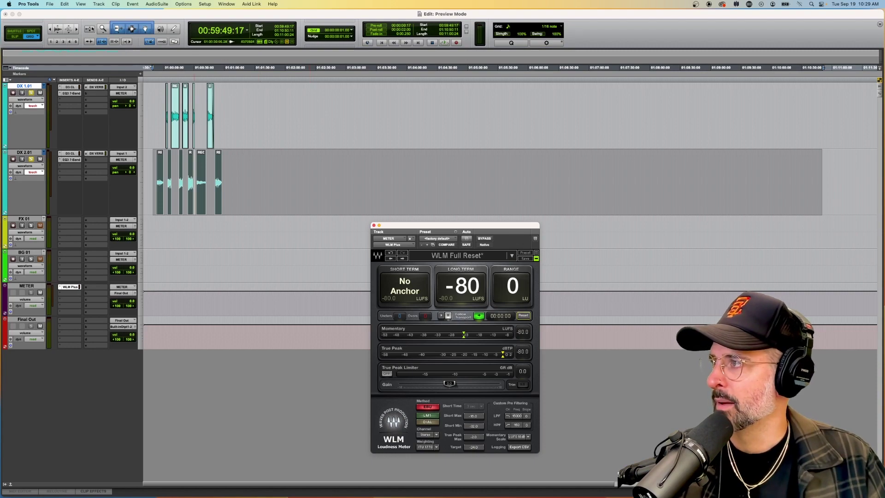
left_click(49, 4)
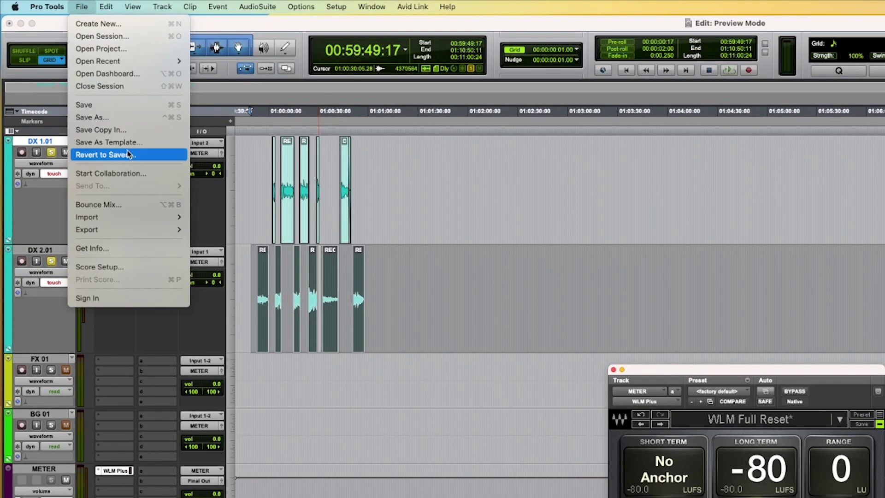
left_click(118, 205)
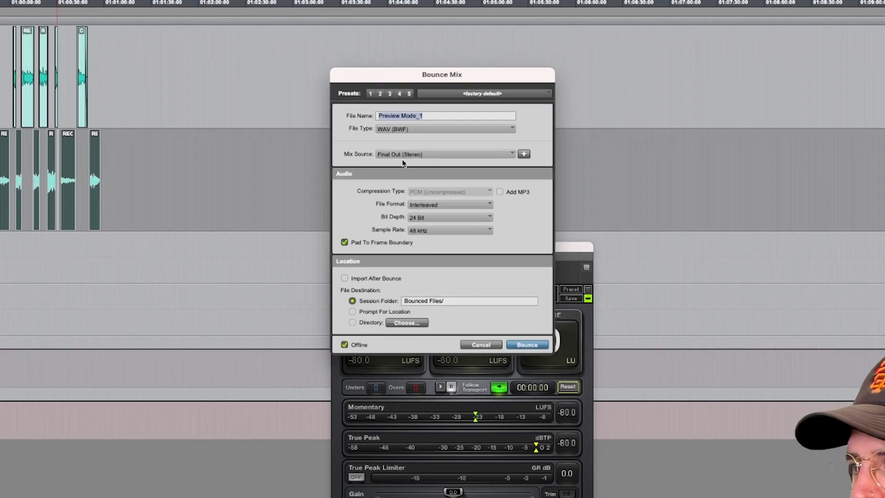
left_click(417, 165)
mouse_move(423, 169)
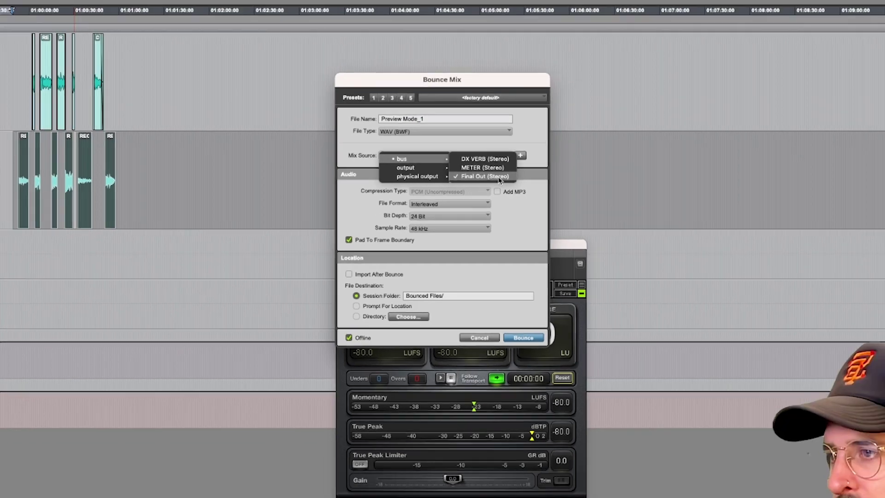
left_click(485, 176)
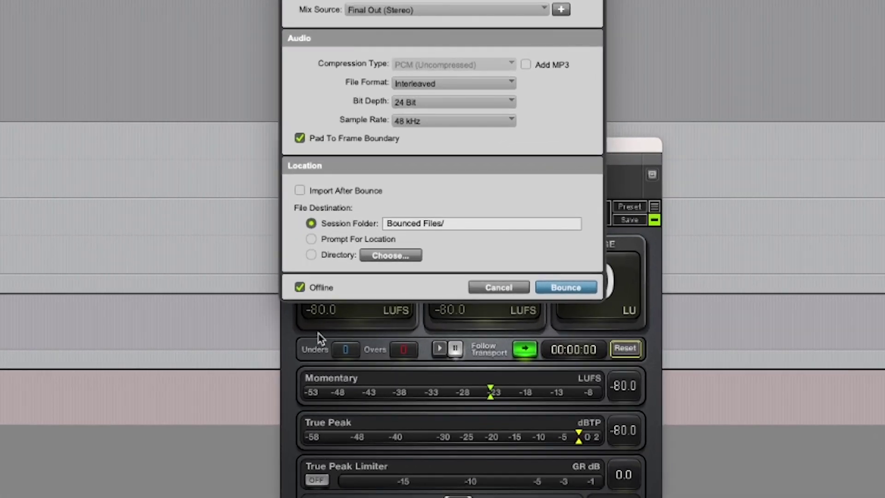
Bounce the mix with offline processing enabled
left_click(300, 287)
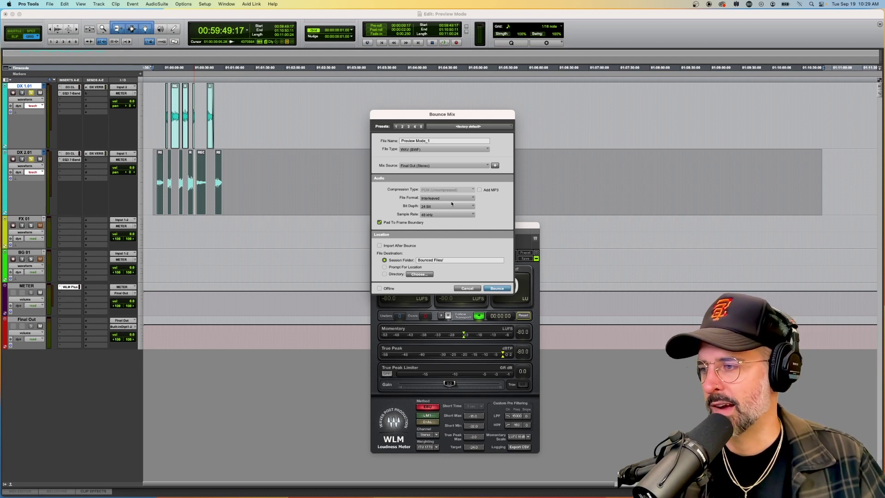
left_click(379, 289)
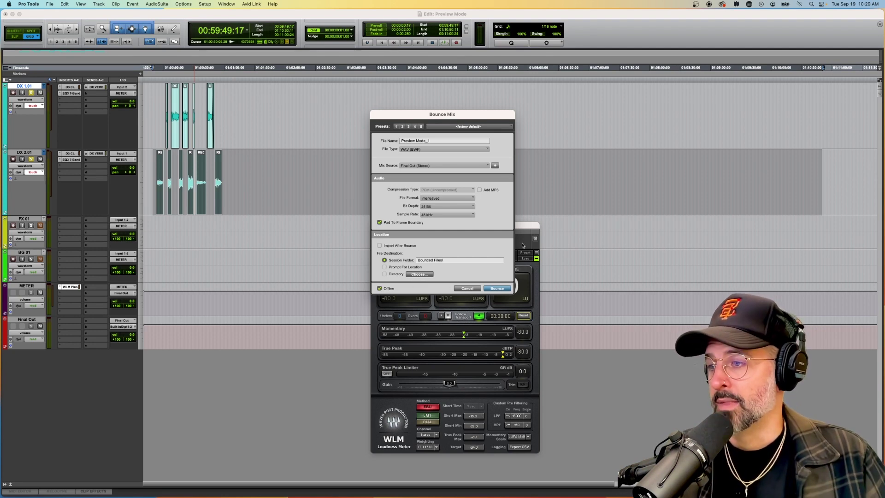
left_click(496, 289)
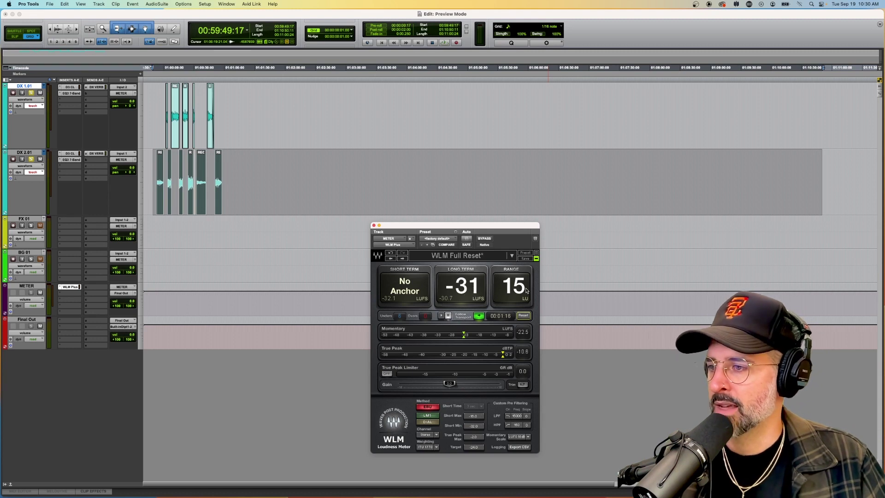
Show the clip gain lines and select all clips on DX 1.01 and DX 2.01 from 00:59:49:23 to 01:01:01:06
left_click(175, 226)
key("super+bracketright")
key("super+bracketright")
key("super+bracketright")
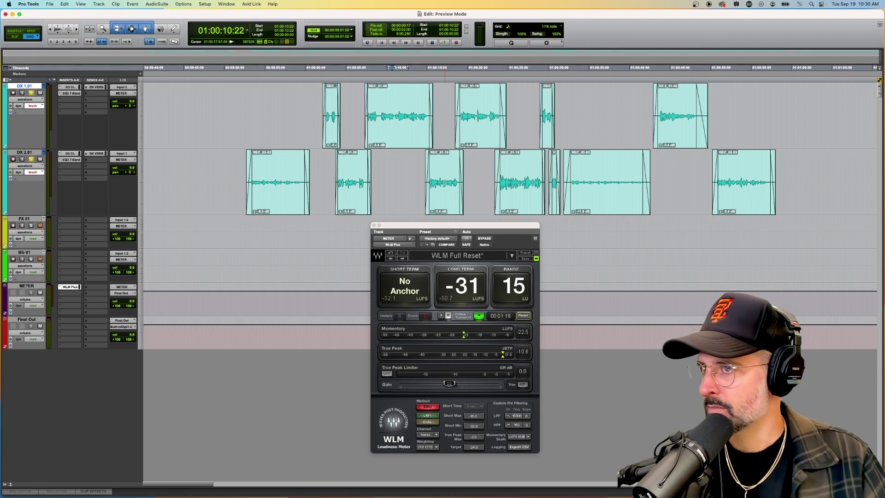
left_click(229, 109)
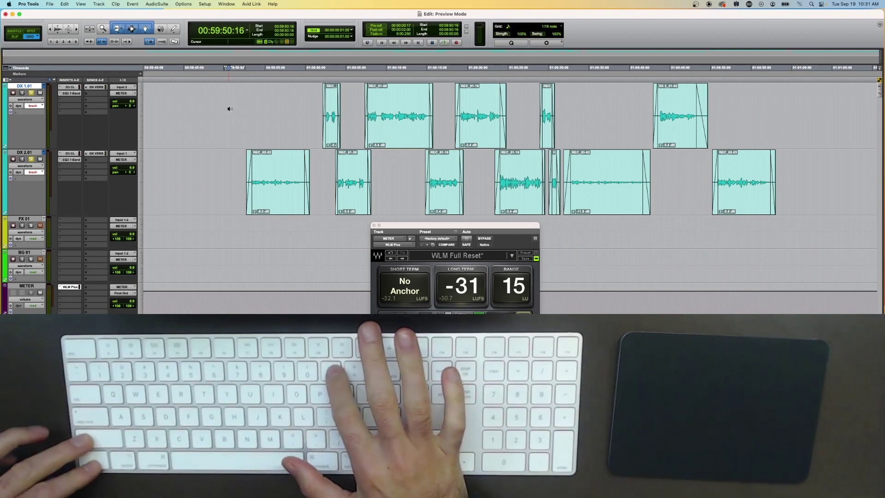
key("ctrl+shift+minus")
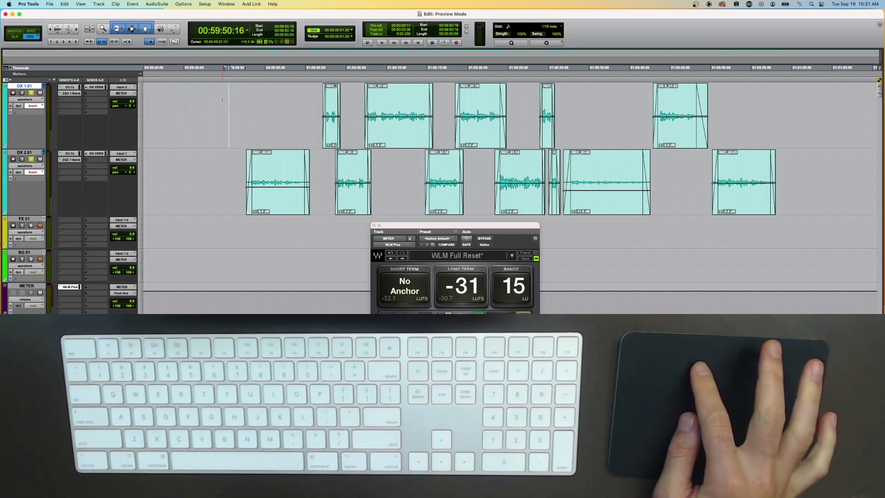
left_click_drag(222, 100, 802, 194)
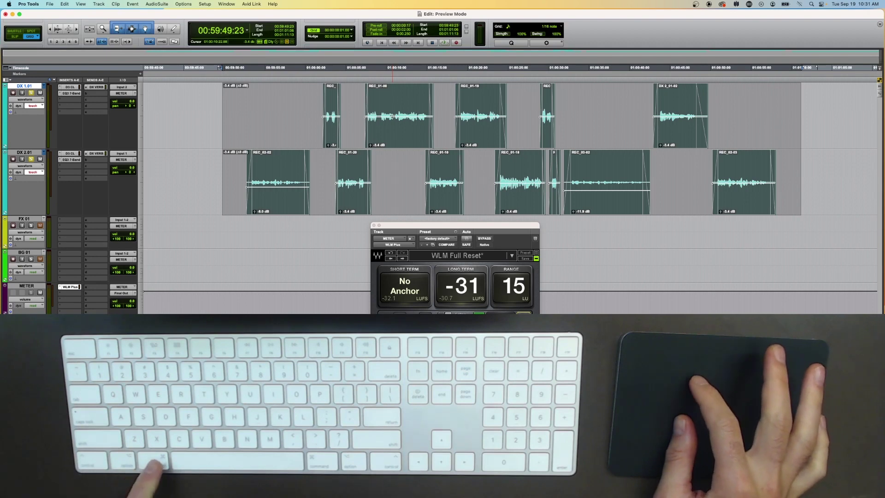
Try raising the clip gain of all selected dialogue clips by 3.0 dB on a clip gain line, and undo the change
left_click_drag(391, 116, 391, 116)
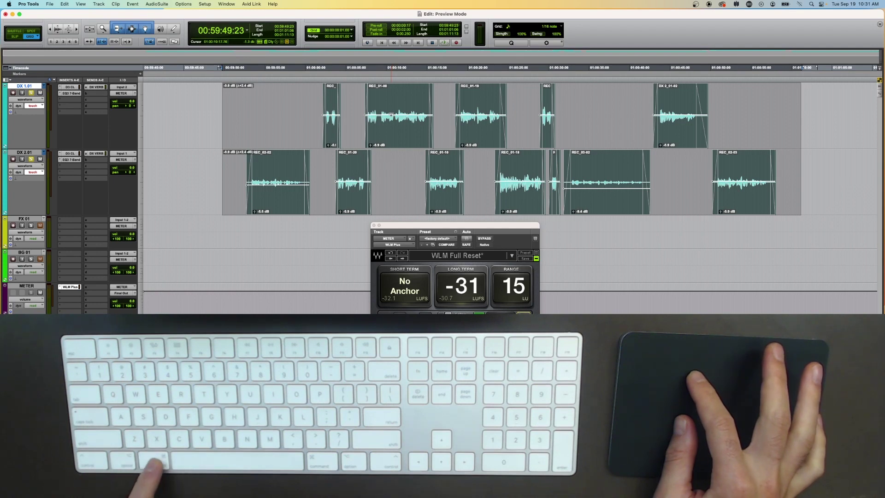
mouse_move(391, 115)
left_mouse_down()
mouse_move(389, 106)
mouse_move(390, 121)
left_mouse_up()
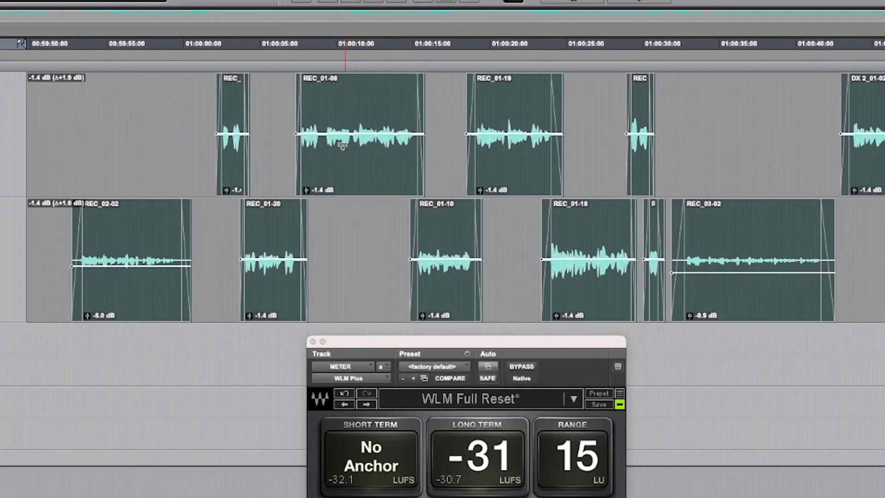
left_click_drag(342, 145, 335, 135)
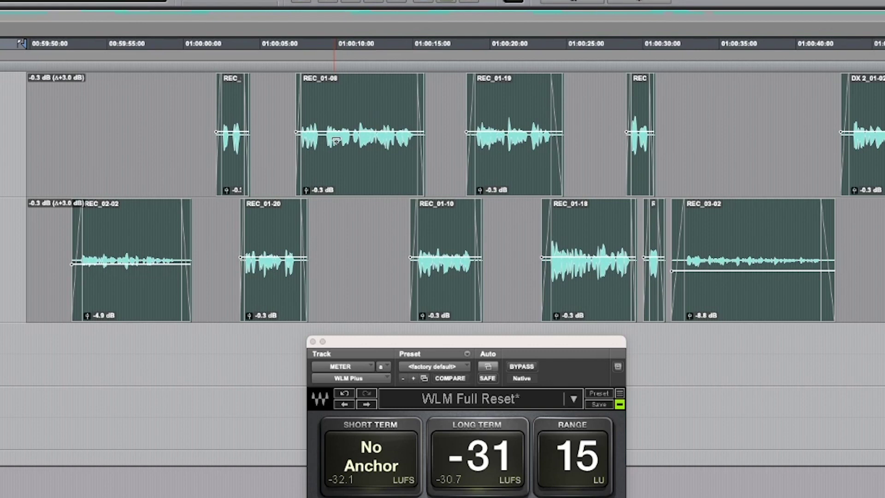
left_click_drag(338, 145, 335, 141)
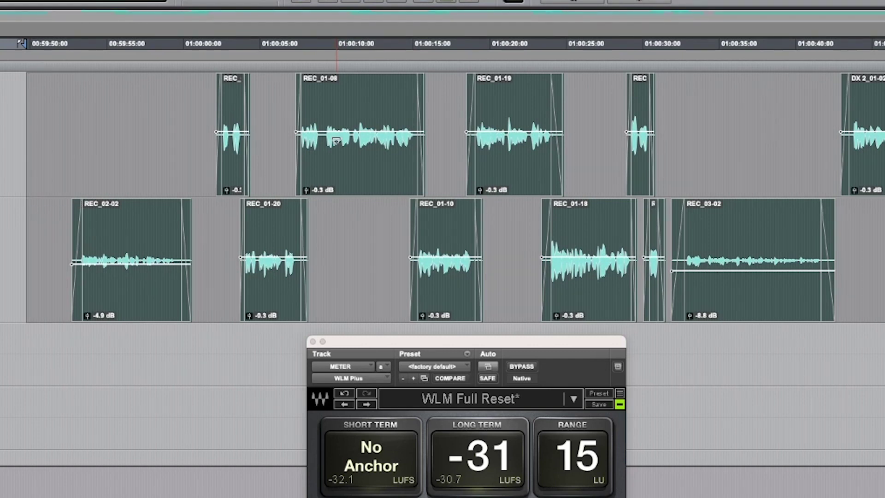
key("super+z")
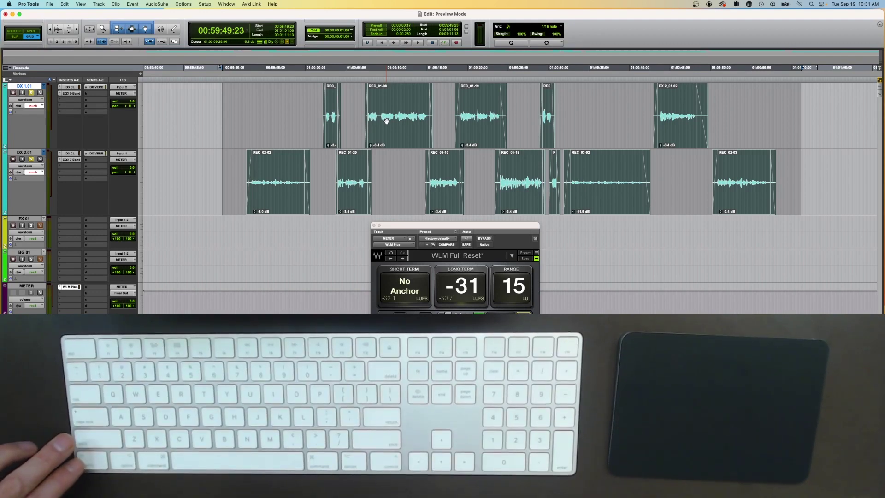
Nudge the clip gain of all selected dialogue clips up by a total of 3 dB
key("ctrl+shift+Up")
key("ctrl+shift+Up")
key("ctrl+shift+Up")
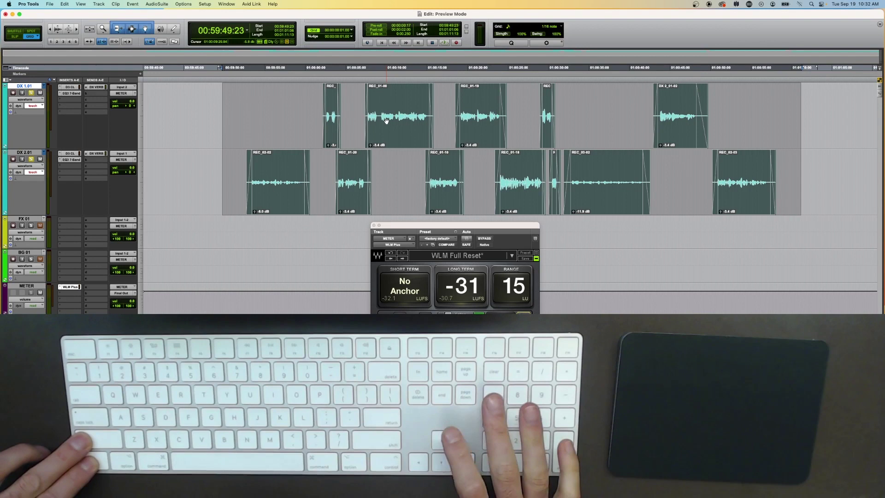
key("ctrl+shift+Up")
key("ctrl+shift+Up")
key("ctrl+shift+Up")
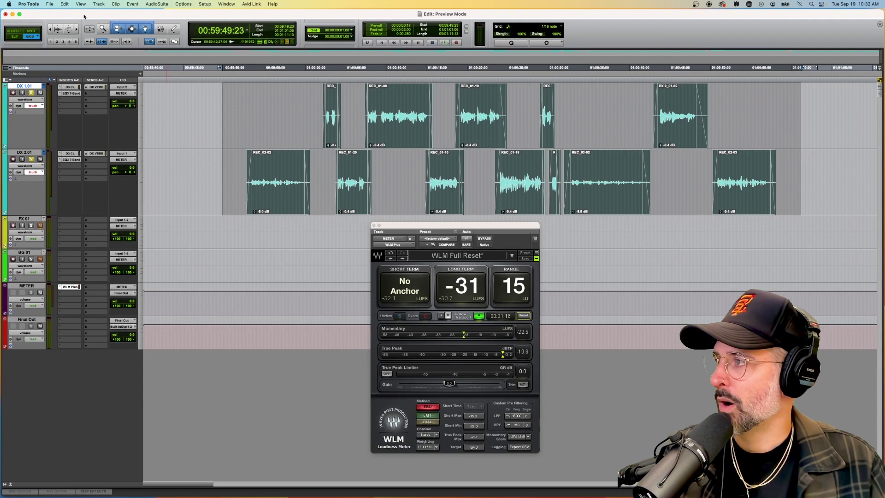
Open the Pro Tools preferences to examine the Editing settings
left_click(37, 4)
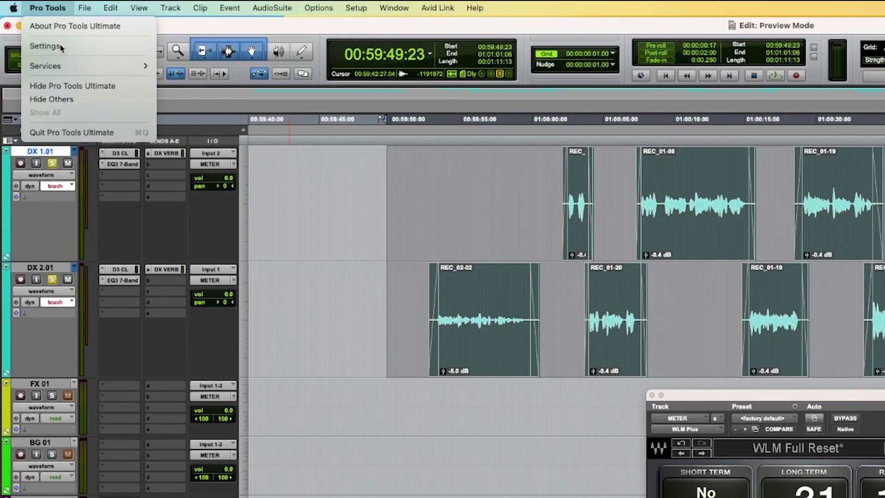
left_click(28, 25)
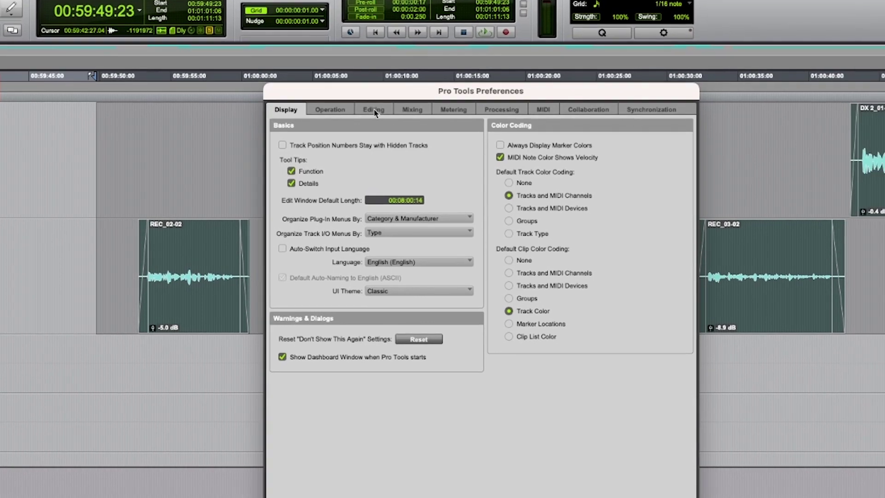
left_click(664, 152)
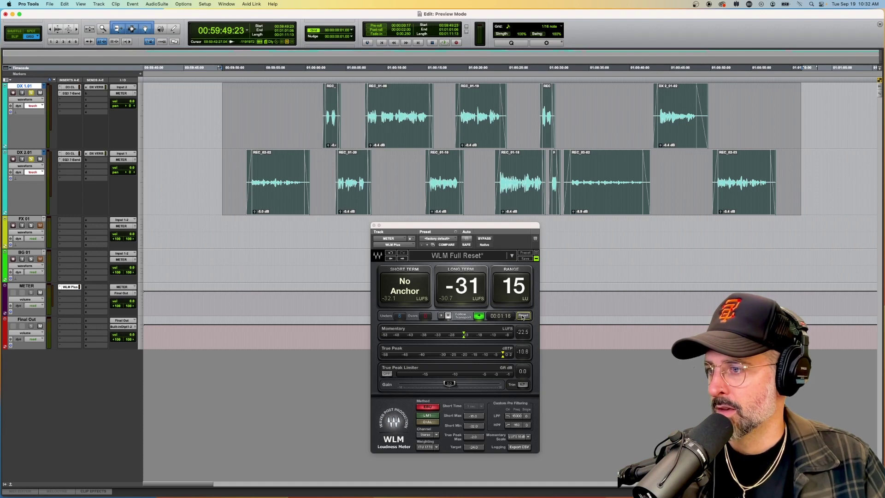
Reset the WLM meter readings and select the range from 00:59:48:16 to 01:10:09:02 on DX 2.01
left_click(522, 316)
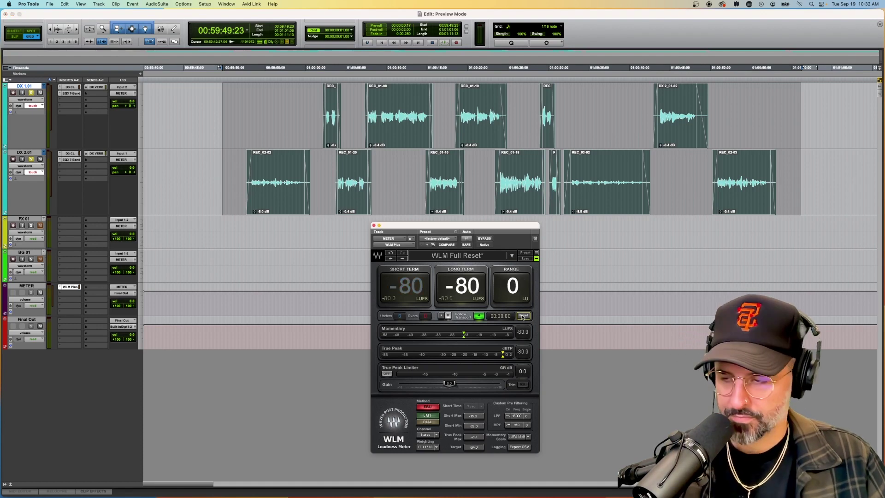
key("super+bracketleft")
key("super+bracketleft")
key("super+bracketleft")
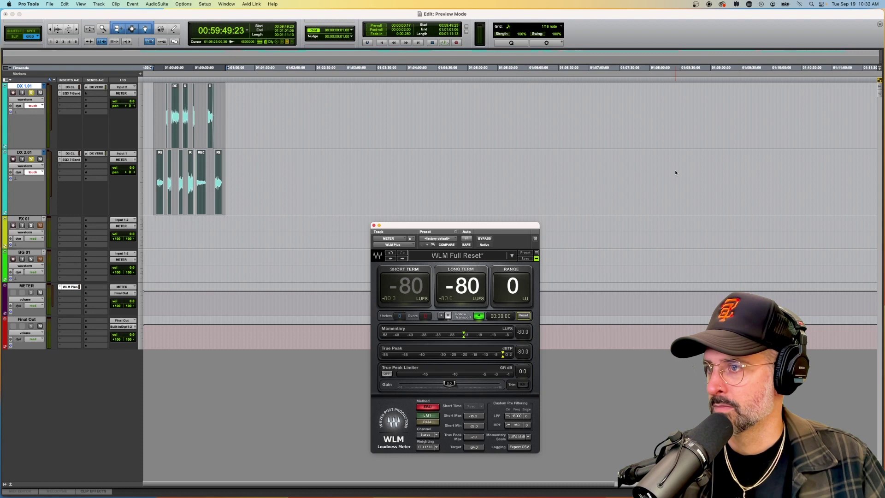
left_click(780, 182)
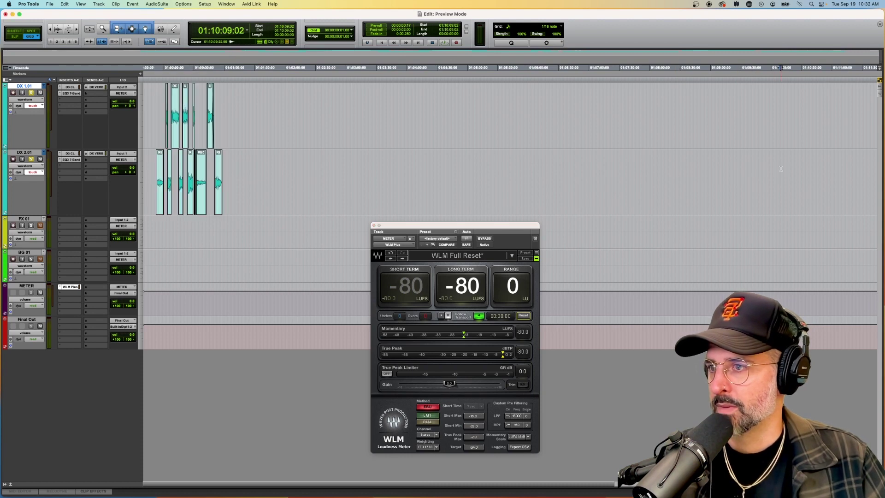
left_click(152, 168, "shift")
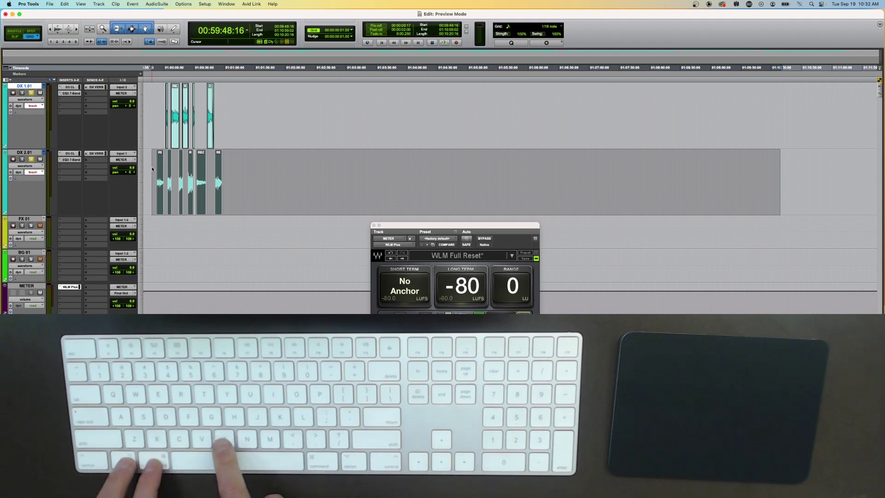
Bounce the selected range offline from Final Out (Stereo) as the 24-bit, 48 kHz WAV file Preview Mode_1
key("super+alt+b")
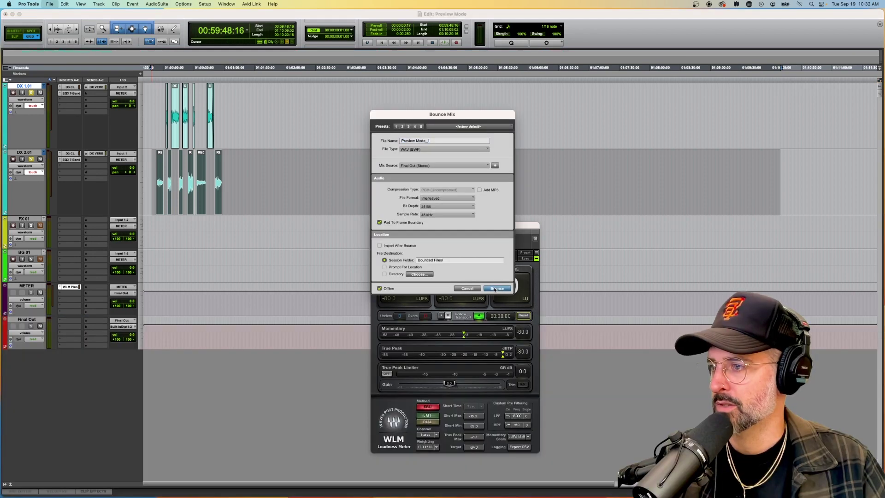
left_click(496, 288)
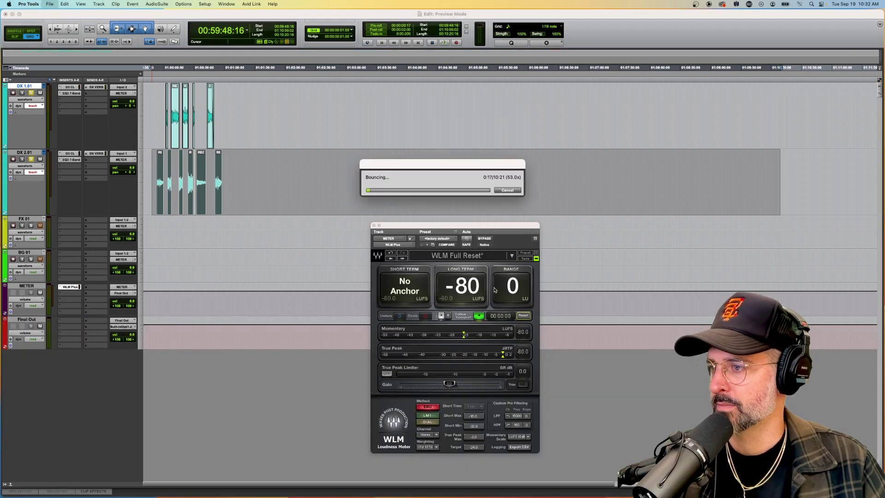